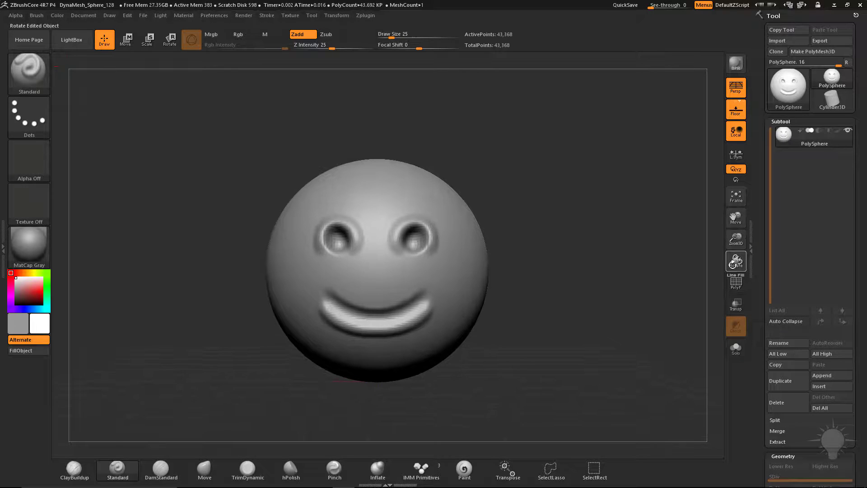
Expand the collapsed tray and remove the Brush palette from it.
{"action": "left_click_drag", "start_coordinate": [732, 222], "coordinate": [732, 260]}
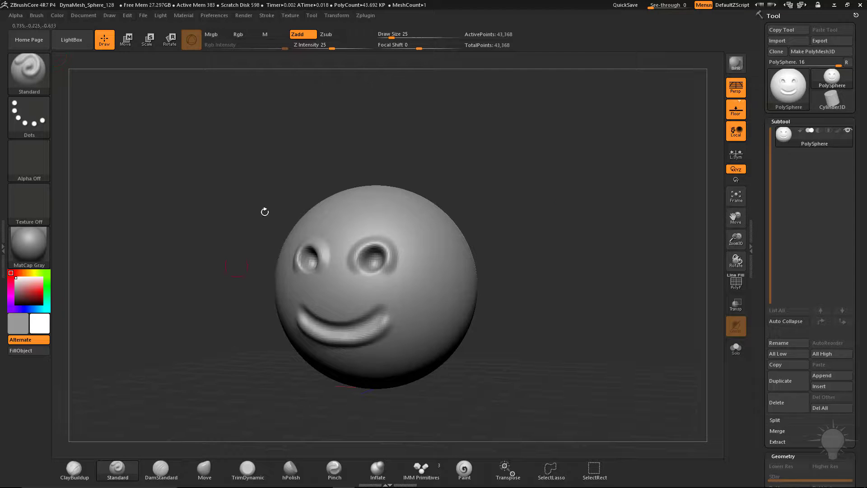
{"action": "left_click_drag", "start_coordinate": [546, 230], "coordinate": [559, 195]}
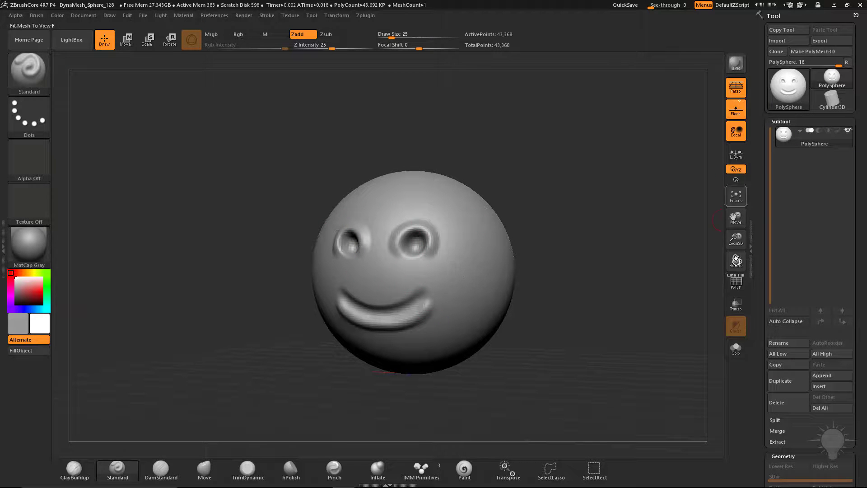
{"action": "left_click_drag", "start_coordinate": [519, 206], "coordinate": [563, 194]}
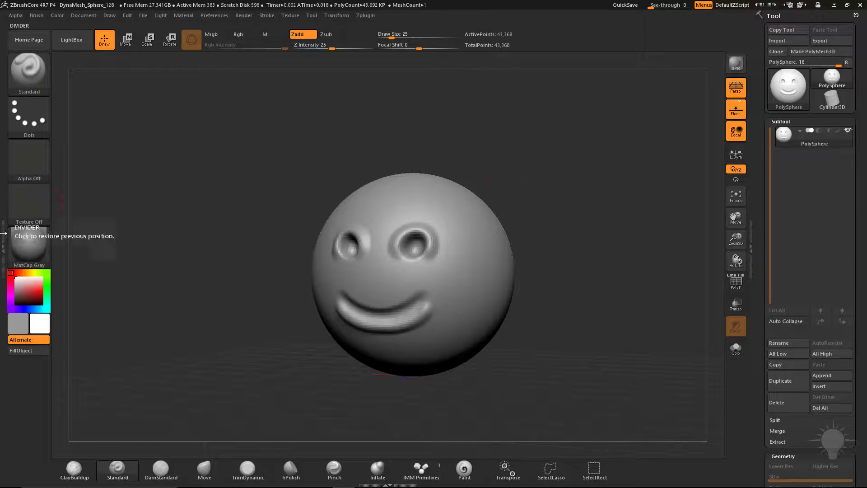
{"action": "left_click", "coordinate": [3, 248]}
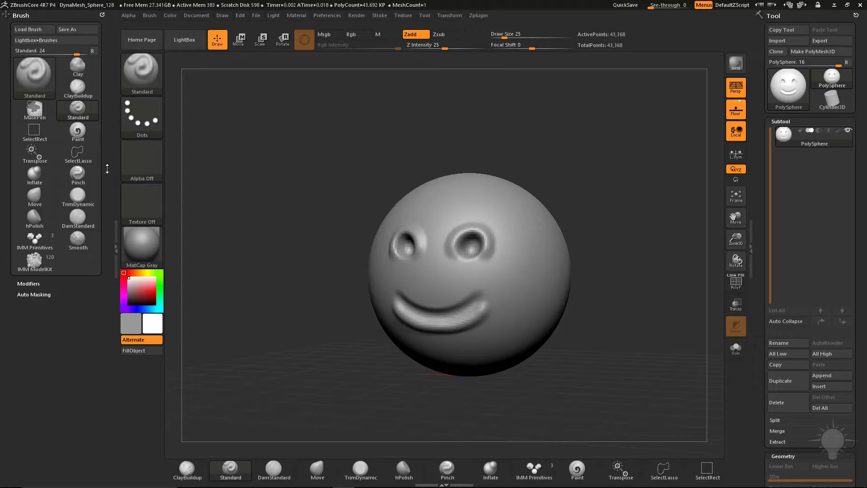
{"action": "left_click", "coordinate": [103, 15]}
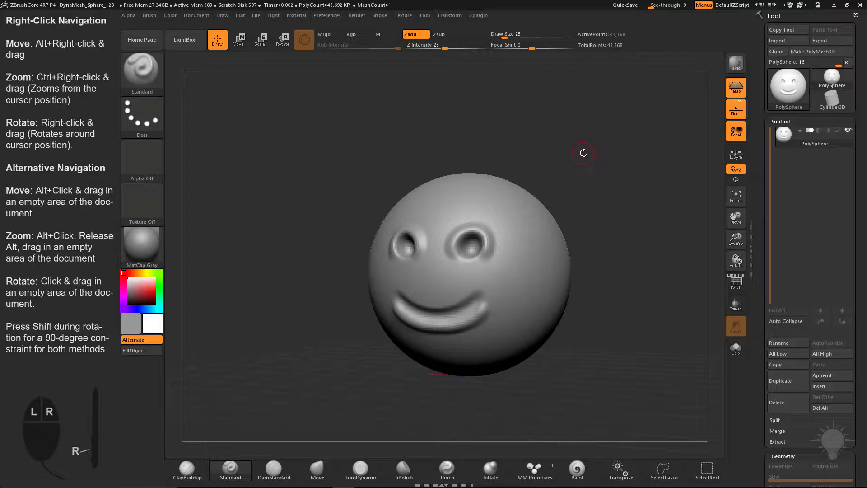
Examine the smiley sphere in perspective from the front and side, at near and far zoom distances.
{"action": "mouse_move", "coordinate": [583, 153]}
{"action": "right_mouse_down"}
{"action": "mouse_move", "coordinate": [558, 136]}
{"action": "mouse_move", "coordinate": [577, 122]}
{"action": "mouse_move", "coordinate": [588, 158]}
{"action": "mouse_move", "coordinate": [582, 232]}
{"action": "mouse_move", "coordinate": [563, 188]}
{"action": "right_mouse_up"}
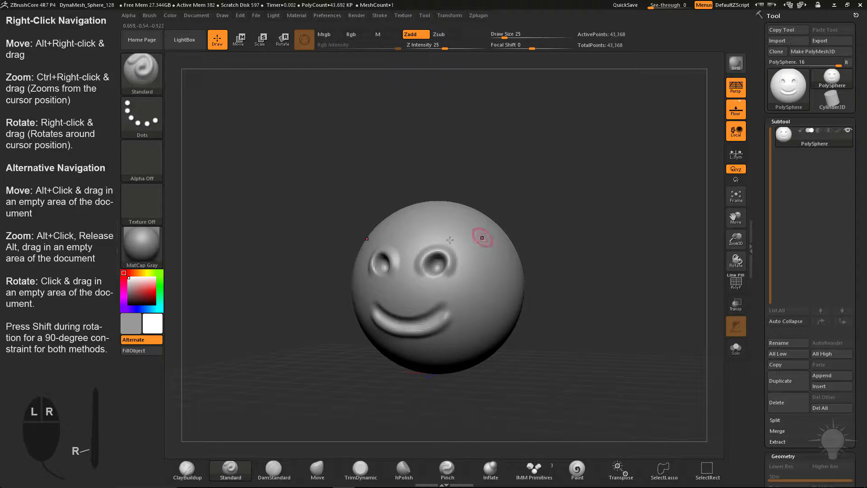
{"action": "right_click_drag", "start_coordinate": [422, 247], "coordinate": [423, 266], "text": "ctrl"}
{"action": "mouse_move", "coordinate": [587, 169]}
{"action": "right_mouse_down", "text": "ctrl"}
{"action": "mouse_move", "coordinate": [613, 209]}
{"action": "mouse_move", "coordinate": [439, 279]}
{"action": "right_mouse_up", "text": "ctrl"}
{"action": "mouse_move", "coordinate": [370, 343]}
{"action": "right_mouse_down", "text": "ctrl"}
{"action": "mouse_move", "coordinate": [368, 330]}
{"action": "mouse_move", "coordinate": [393, 361]}
{"action": "mouse_move", "coordinate": [389, 343]}
{"action": "mouse_move", "coordinate": [431, 418]}
{"action": "mouse_move", "coordinate": [328, 229]}
{"action": "right_mouse_up", "text": "ctrl"}
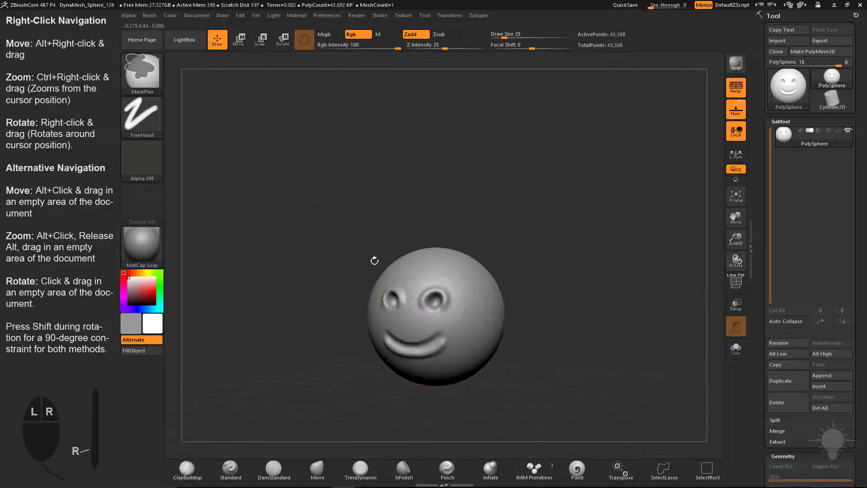
{"action": "right_click_drag", "start_coordinate": [444, 300], "coordinate": [414, 354], "text": "ctrl"}
{"action": "right_click_drag", "start_coordinate": [351, 367], "coordinate": [368, 358], "text": "ctrl"}
{"action": "mouse_move", "coordinate": [461, 272]}
{"action": "right_mouse_down", "text": "ctrl"}
{"action": "mouse_move", "coordinate": [454, 316]}
{"action": "mouse_move", "coordinate": [448, 262]}
{"action": "mouse_move", "coordinate": [442, 364]}
{"action": "right_mouse_up", "text": "ctrl"}
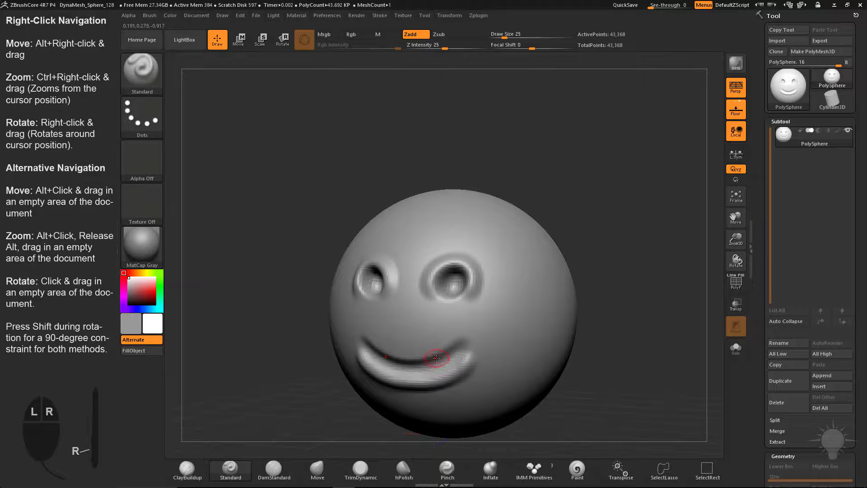
{"action": "right_click_drag", "start_coordinate": [521, 233], "coordinate": [523, 206]}
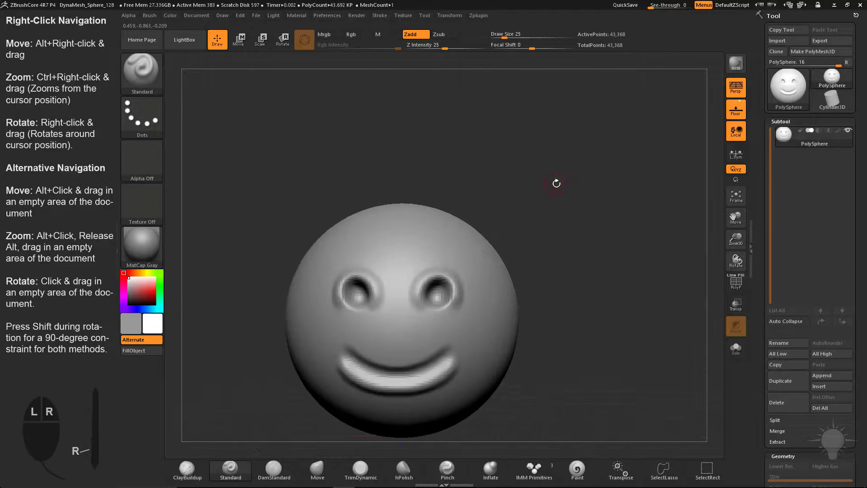
{"action": "right_click_drag", "start_coordinate": [593, 222], "coordinate": [560, 212]}
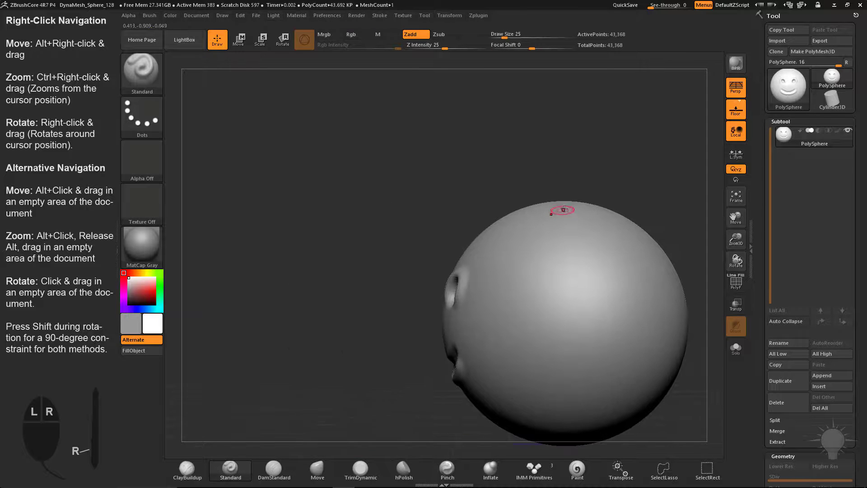
Turn off perspective and check the sphere's face from several angles, snapping to straight 90-degree views.
{"action": "left_click", "coordinate": [737, 88]}
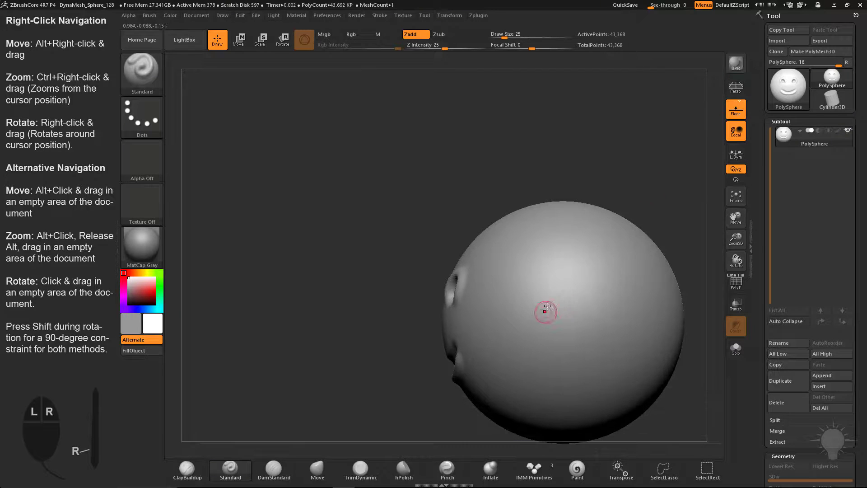
{"action": "right_click_drag", "start_coordinate": [505, 166], "coordinate": [564, 158]}
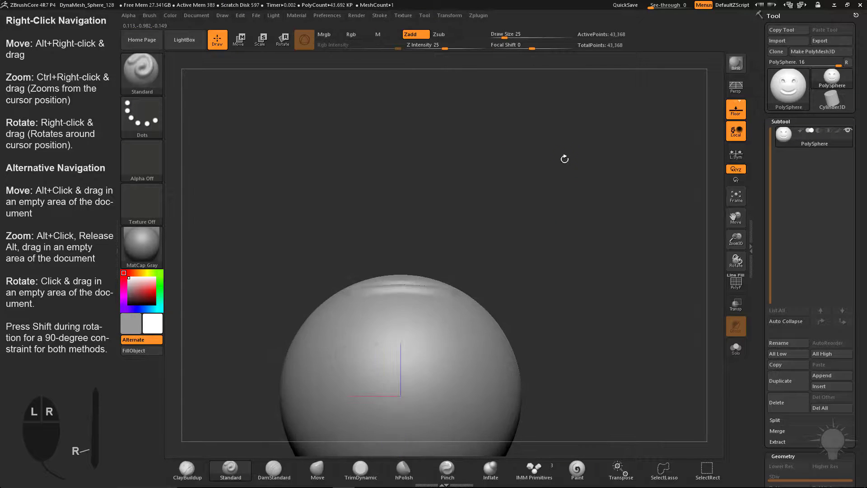
{"action": "mouse_move", "coordinate": [561, 251]}
{"action": "right_mouse_down", "text": "ctrl"}
{"action": "mouse_move", "coordinate": [481, 294]}
{"action": "mouse_move", "coordinate": [417, 366]}
{"action": "mouse_move", "coordinate": [432, 279]}
{"action": "mouse_move", "coordinate": [440, 253]}
{"action": "mouse_move", "coordinate": [451, 259]}
{"action": "right_mouse_up", "text": "ctrl"}
{"action": "right_click", "coordinate": [591, 219]}
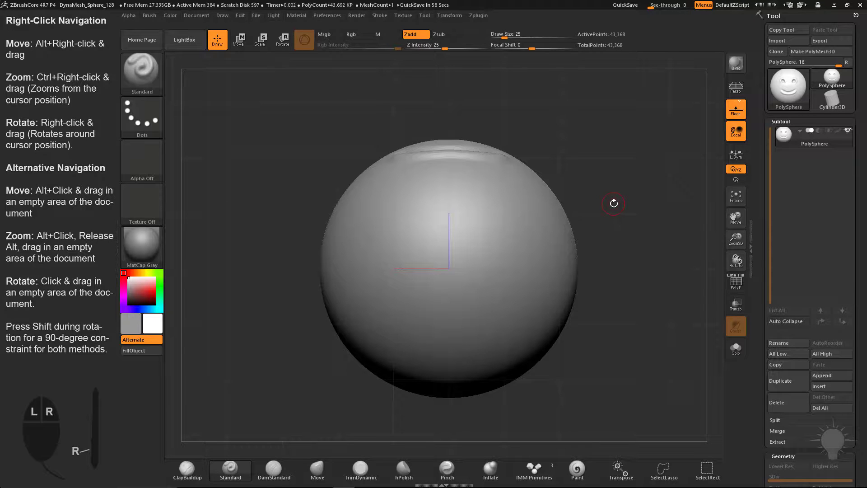
{"action": "right_click_drag", "start_coordinate": [628, 213], "coordinate": [624, 241]}
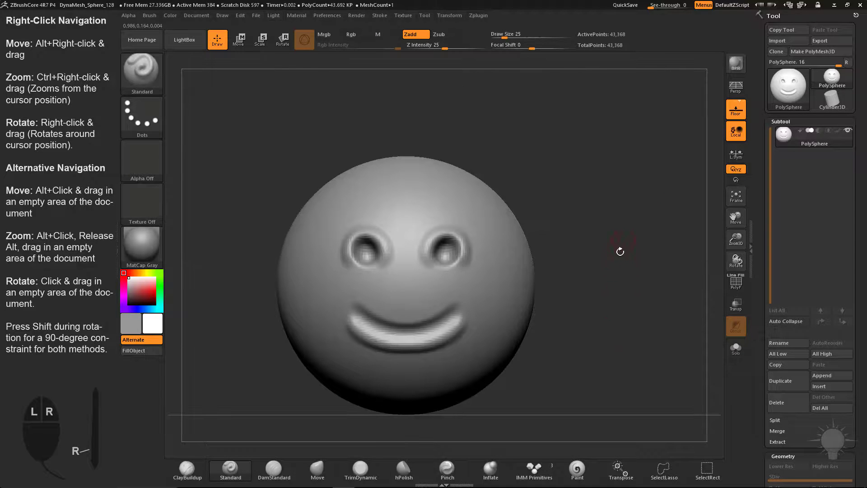
{"action": "right_click_drag", "start_coordinate": [628, 199], "coordinate": [627, 156]}
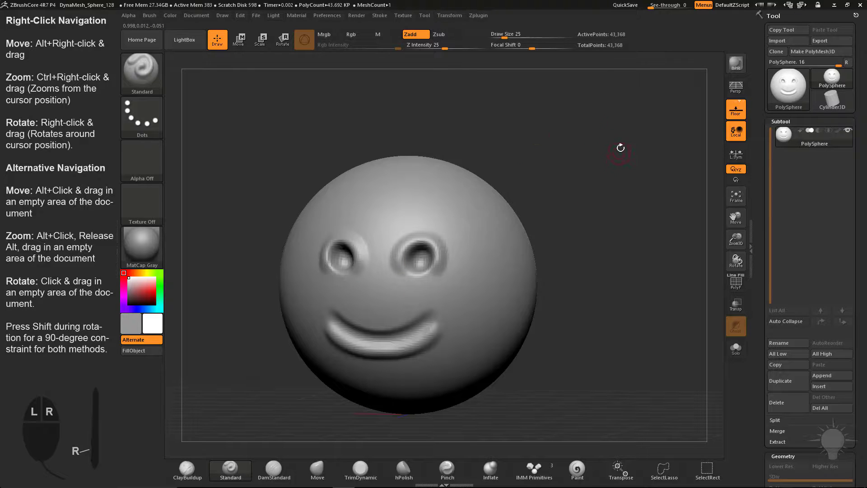
Try short Standard brush strokes on the side of the forehead and undo each one.
{"action": "right_click_drag", "start_coordinate": [532, 153], "coordinate": [466, 124]}
{"action": "right_click_drag", "start_coordinate": [485, 160], "coordinate": [608, 136]}
{"action": "right_click_drag", "start_coordinate": [281, 123], "coordinate": [255, 170], "text": "alt"}
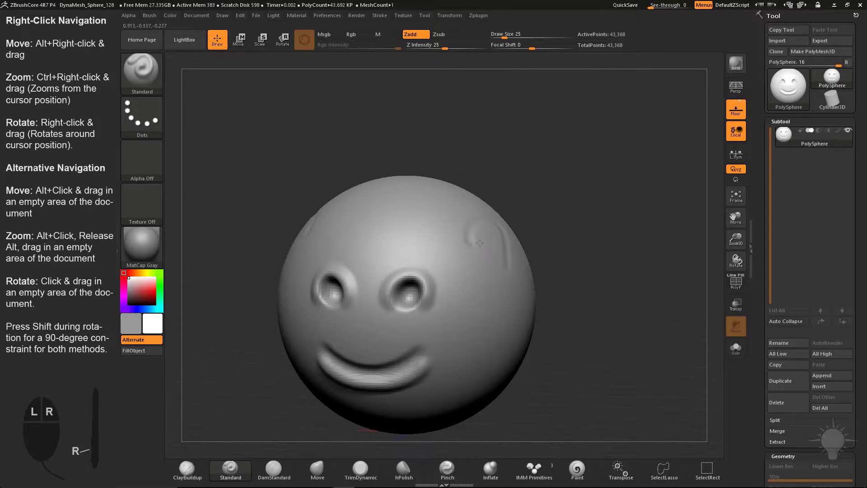
{"action": "key", "text": "ctrl+z"}
{"action": "mouse_move", "coordinate": [486, 251]}
{"action": "left_mouse_down"}
{"action": "mouse_move", "coordinate": [474, 279]}
{"action": "mouse_move", "coordinate": [473, 265]}
{"action": "mouse_move", "coordinate": [470, 289]}
{"action": "left_mouse_up"}
{"action": "key", "text": "ctrl+z"}
Examine the face without perspective from the front and from tilted angles, and fit the whole sphere to the view.
{"action": "mouse_move", "coordinate": [619, 215]}
{"action": "right_mouse_down"}
{"action": "mouse_move", "coordinate": [623, 233]}
{"action": "mouse_move", "coordinate": [628, 206]}
{"action": "mouse_move", "coordinate": [614, 159]}
{"action": "mouse_move", "coordinate": [622, 137]}
{"action": "mouse_move", "coordinate": [635, 161]}
{"action": "mouse_move", "coordinate": [625, 160]}
{"action": "mouse_move", "coordinate": [628, 211]}
{"action": "mouse_move", "coordinate": [617, 233]}
{"action": "mouse_move", "coordinate": [629, 224]}
{"action": "right_mouse_up"}
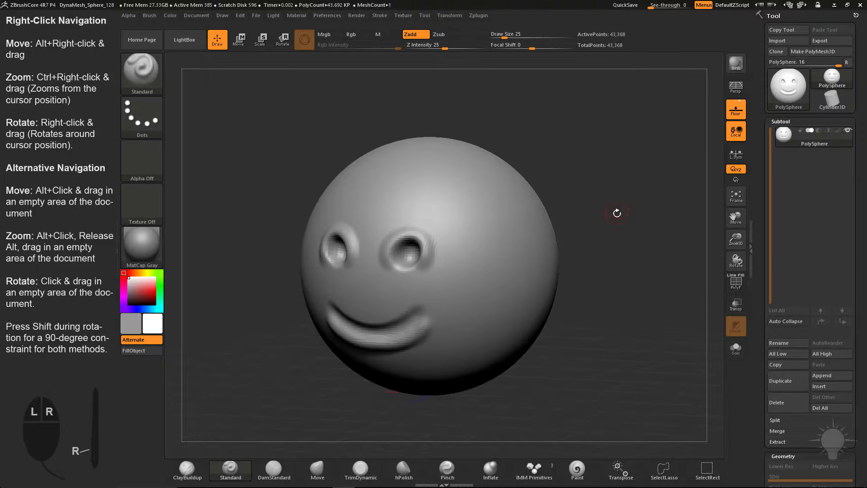
{"action": "mouse_move", "coordinate": [612, 216]}
{"action": "right_mouse_down", "text": "ctrl"}
{"action": "mouse_move", "coordinate": [625, 243]}
{"action": "mouse_move", "coordinate": [590, 188]}
{"action": "mouse_move", "coordinate": [592, 207]}
{"action": "mouse_move", "coordinate": [621, 204]}
{"action": "mouse_move", "coordinate": [611, 284]}
{"action": "mouse_move", "coordinate": [654, 276]}
{"action": "mouse_move", "coordinate": [611, 184]}
{"action": "mouse_move", "coordinate": [593, 189]}
{"action": "right_mouse_up", "text": "ctrl"}
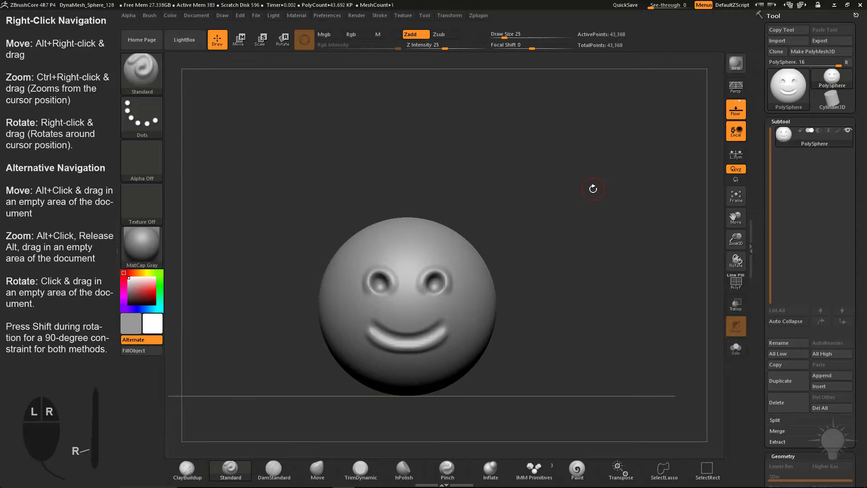
{"action": "mouse_move", "coordinate": [588, 225]}
{"action": "right_mouse_down"}
{"action": "mouse_move", "coordinate": [580, 220]}
{"action": "mouse_move", "coordinate": [632, 201]}
{"action": "mouse_move", "coordinate": [624, 190]}
{"action": "mouse_move", "coordinate": [619, 217]}
{"action": "mouse_move", "coordinate": [583, 209]}
{"action": "mouse_move", "coordinate": [637, 208]}
{"action": "mouse_move", "coordinate": [637, 190]}
{"action": "mouse_move", "coordinate": [634, 227]}
{"action": "right_mouse_up"}
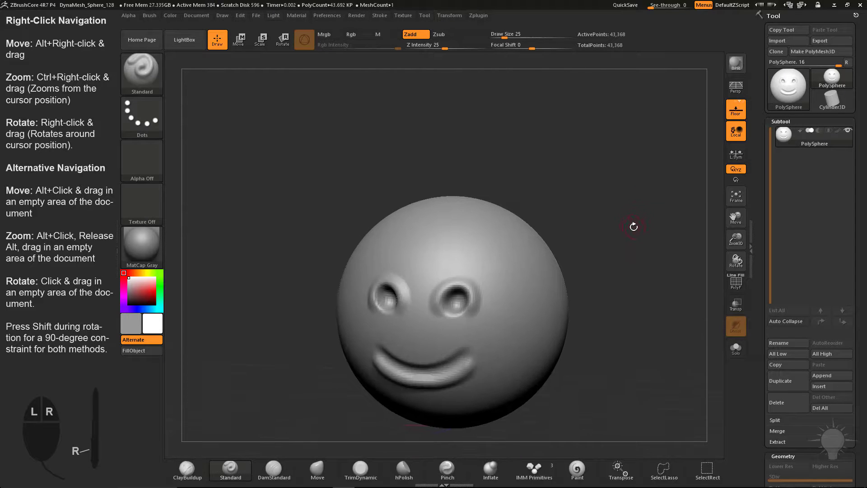
{"action": "right_click_drag", "start_coordinate": [558, 273], "coordinate": [555, 330]}
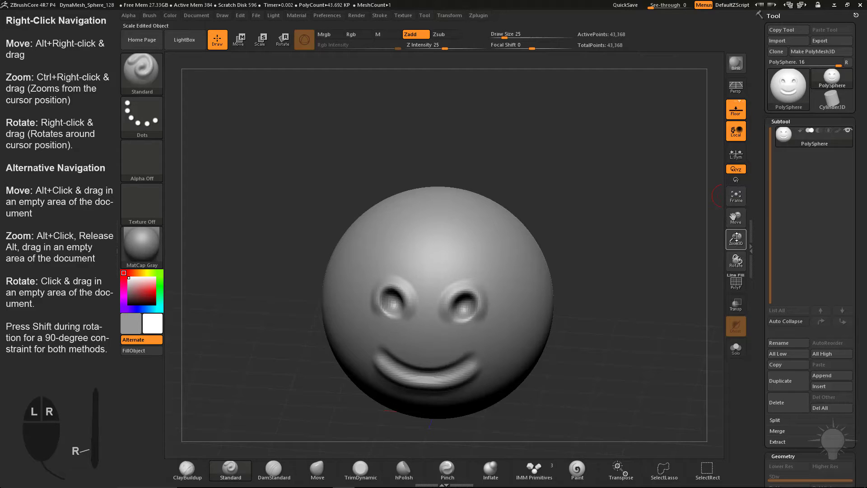
{"action": "left_click_drag", "start_coordinate": [736, 240], "coordinate": [735, 230]}
{"action": "right_click_drag", "start_coordinate": [604, 207], "coordinate": [627, 179]}
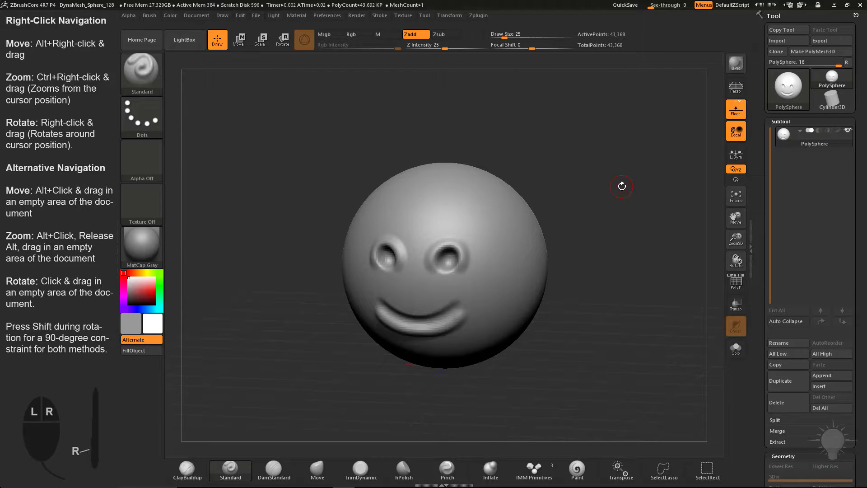
{"action": "mouse_move", "coordinate": [604, 195]}
{"action": "right_mouse_down", "text": "alt"}
{"action": "mouse_move", "coordinate": [586, 150]}
{"action": "mouse_move", "coordinate": [602, 244]}
{"action": "mouse_move", "coordinate": [616, 213]}
{"action": "mouse_move", "coordinate": [610, 238]}
{"action": "mouse_move", "coordinate": [614, 191]}
{"action": "mouse_move", "coordinate": [605, 177]}
{"action": "mouse_move", "coordinate": [629, 170]}
{"action": "mouse_move", "coordinate": [654, 186]}
{"action": "mouse_move", "coordinate": [633, 199]}
{"action": "mouse_move", "coordinate": [633, 217]}
{"action": "right_mouse_up", "text": "alt"}
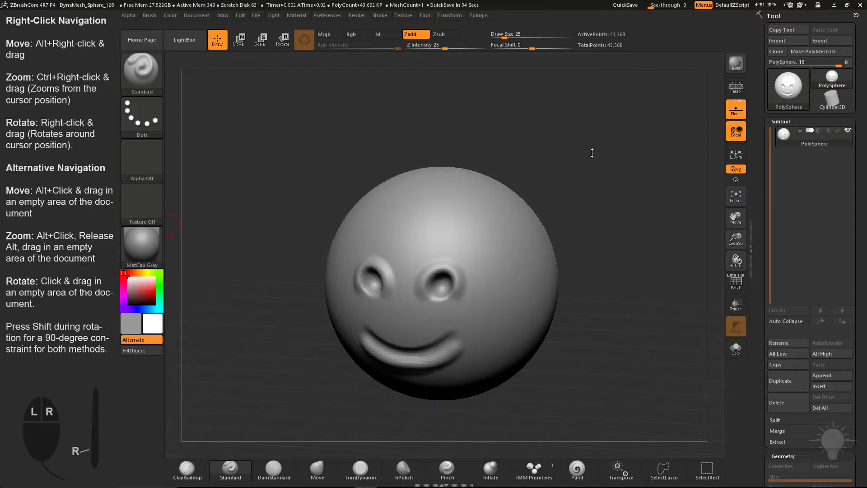
{"action": "right_click_drag", "start_coordinate": [523, 195], "coordinate": [581, 190]}
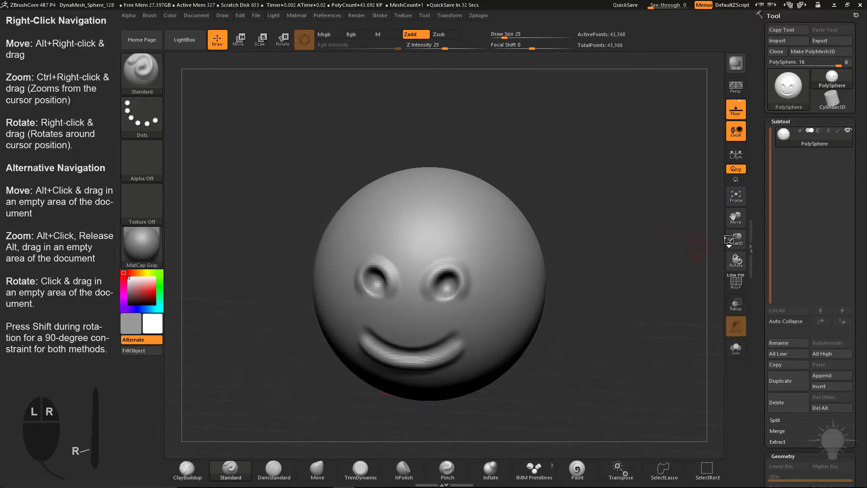
{"action": "left_click", "coordinate": [728, 201]}
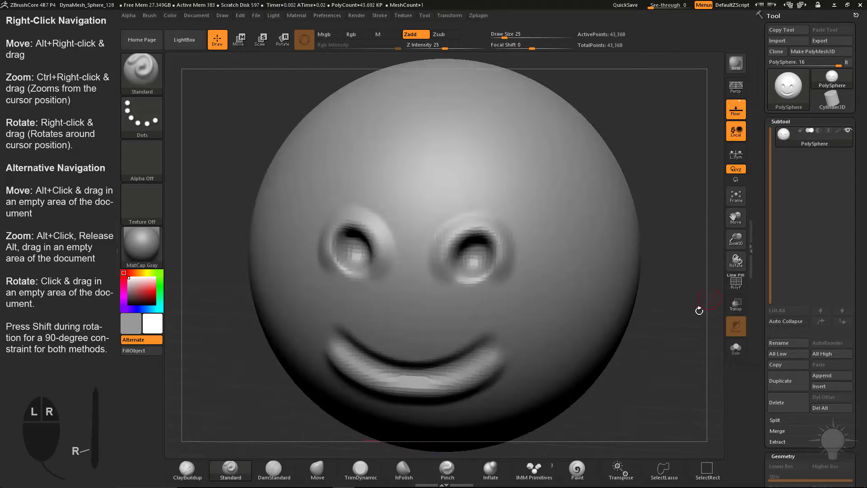
Inspect the sphere's face and side at different zoom distances, and frame the full mesh again.
{"action": "right_click_drag", "start_coordinate": [659, 183], "coordinate": [420, 114], "text": "ctrl"}
{"action": "key", "text": "f"}
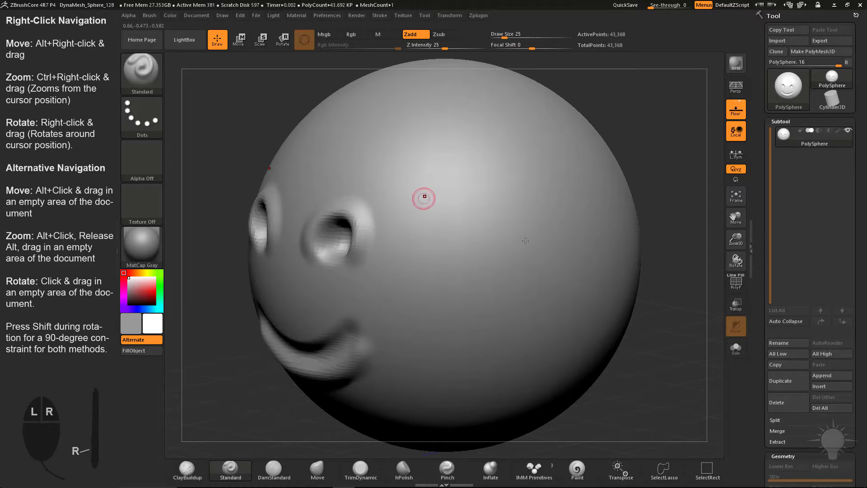
{"action": "right_click_drag", "start_coordinate": [647, 147], "coordinate": [705, 152], "text": "ctrl"}
{"action": "right_click_drag", "start_coordinate": [604, 182], "coordinate": [624, 179], "text": "shift"}
{"action": "right_click_drag", "start_coordinate": [624, 179], "coordinate": [609, 179]}
{"action": "key", "text": "f"}
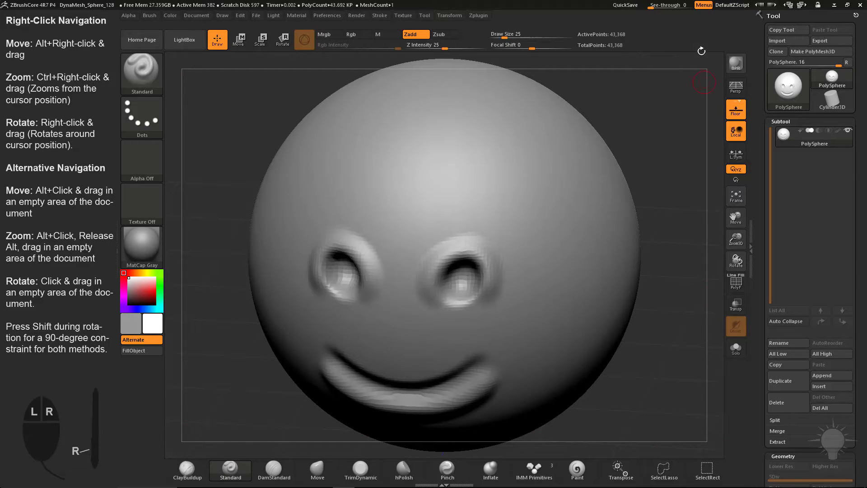
Sculpt small raised Standard brush strokes just above the eye and beside its outer corner, and return to a front view of the face.
{"action": "mouse_move", "coordinate": [655, 105]}
{"action": "left_mouse_down", "text": "alt"}
{"action": "mouse_move", "coordinate": [677, 138]}
{"action": "mouse_move", "coordinate": [675, 350]}
{"action": "left_mouse_up", "text": "alt"}
{"action": "mouse_move", "coordinate": [538, 195]}
{"action": "left_mouse_down"}
{"action": "mouse_move", "coordinate": [450, 173]}
{"action": "mouse_move", "coordinate": [554, 217]}
{"action": "left_mouse_up"}
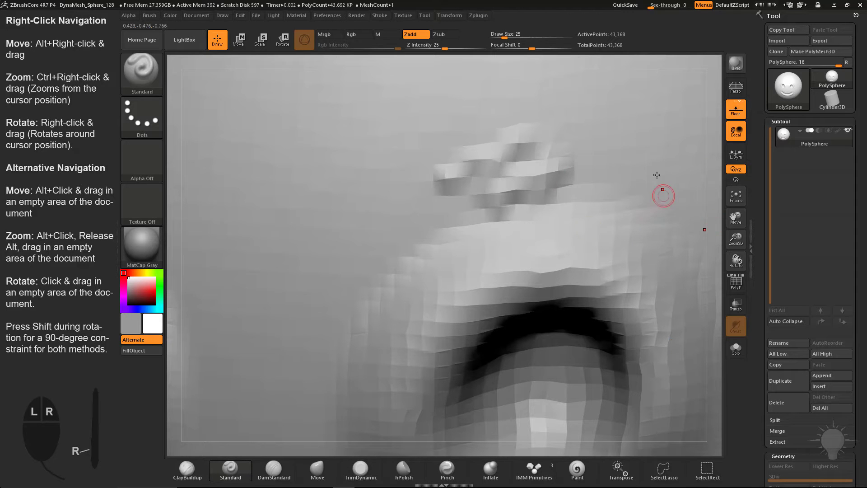
{"action": "mouse_move", "coordinate": [669, 202]}
{"action": "right_mouse_down"}
{"action": "mouse_move", "coordinate": [637, 182]}
{"action": "mouse_move", "coordinate": [615, 196]}
{"action": "mouse_move", "coordinate": [633, 194]}
{"action": "right_mouse_up"}
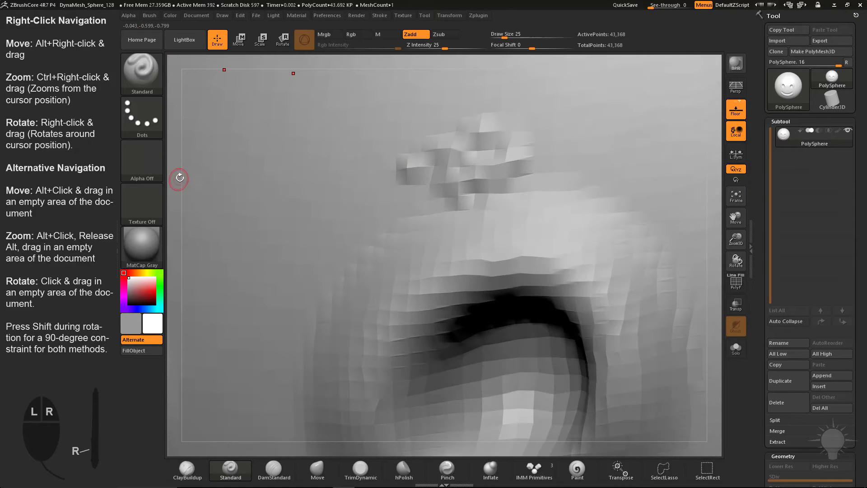
{"action": "right_click_drag", "start_coordinate": [715, 164], "coordinate": [718, 152]}
{"action": "left_click_drag", "start_coordinate": [676, 145], "coordinate": [678, 201]}
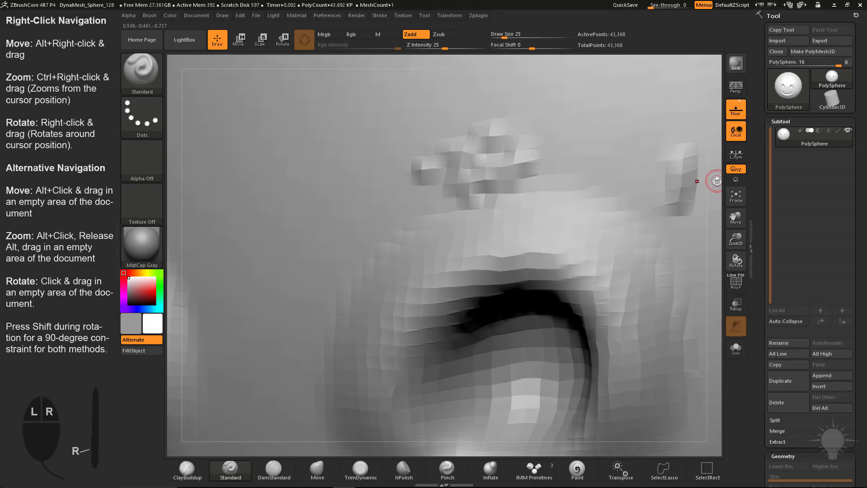
{"action": "mouse_move", "coordinate": [719, 176]}
{"action": "right_mouse_down"}
{"action": "mouse_move", "coordinate": [728, 182]}
{"action": "mouse_move", "coordinate": [718, 124]}
{"action": "right_mouse_up"}
{"action": "right_click_drag", "start_coordinate": [719, 193], "coordinate": [619, 58], "text": "ctrl"}
{"action": "right_click_drag", "start_coordinate": [381, 202], "coordinate": [206, 305], "text": "alt"}
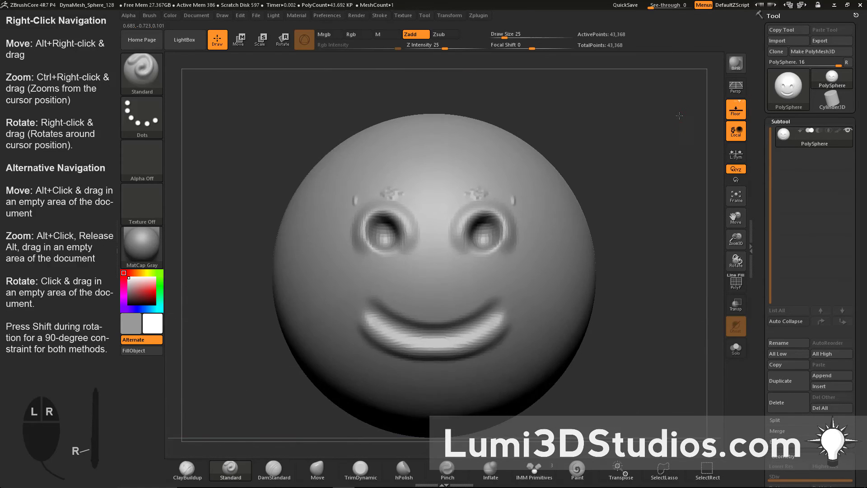